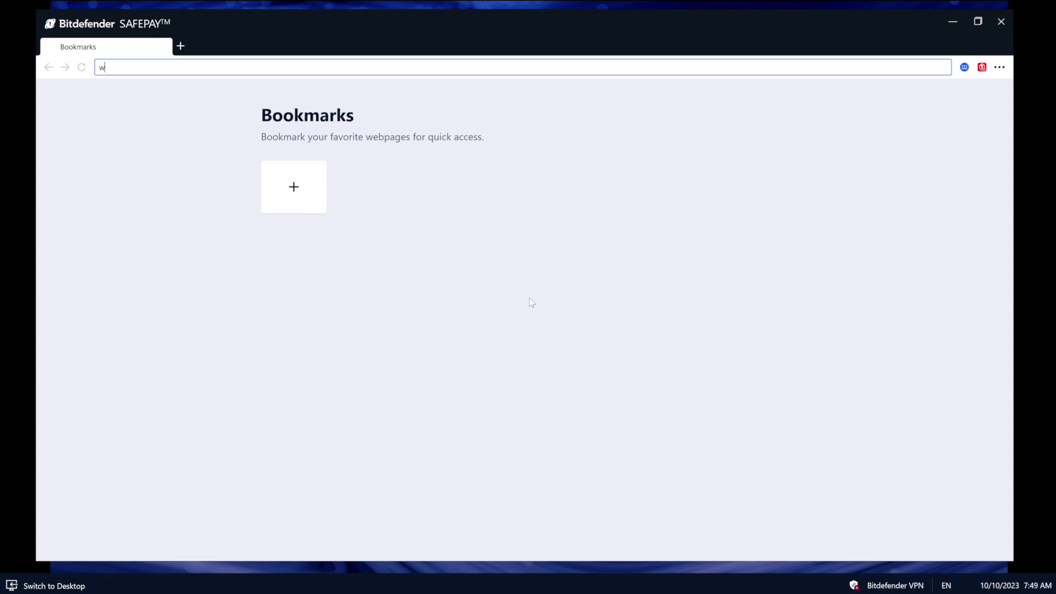
{"action": "type", "text": ".citi.com"}
{"action": "key", "text": "Return"}
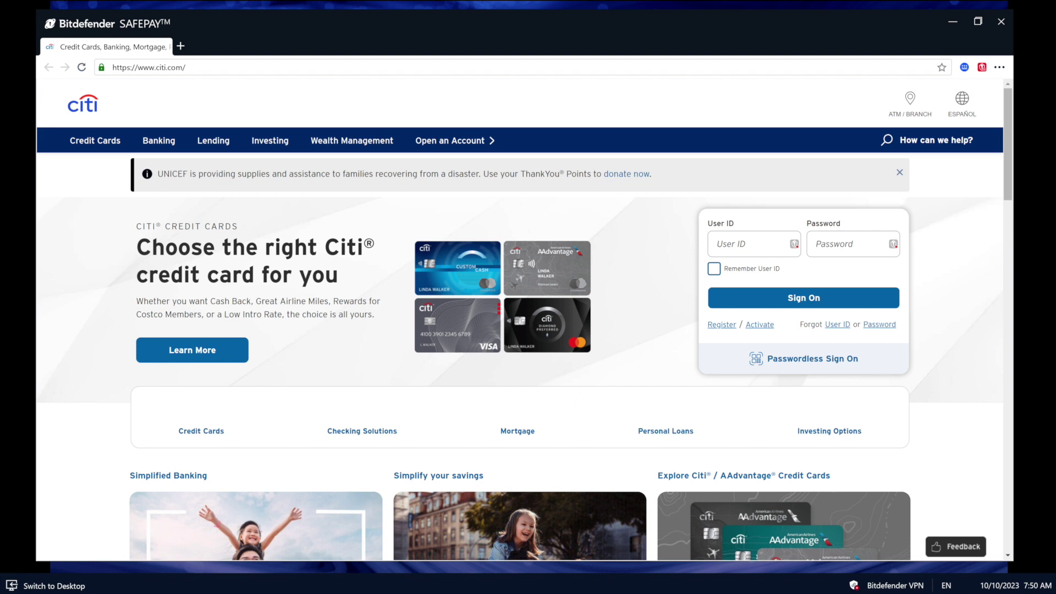
Step: Try out opening additional tabs and go back from the Citi credit cards page to the home page
{"action": "left_click", "coordinate": [180, 51]}
{"action": "left_click", "coordinate": [312, 50]}
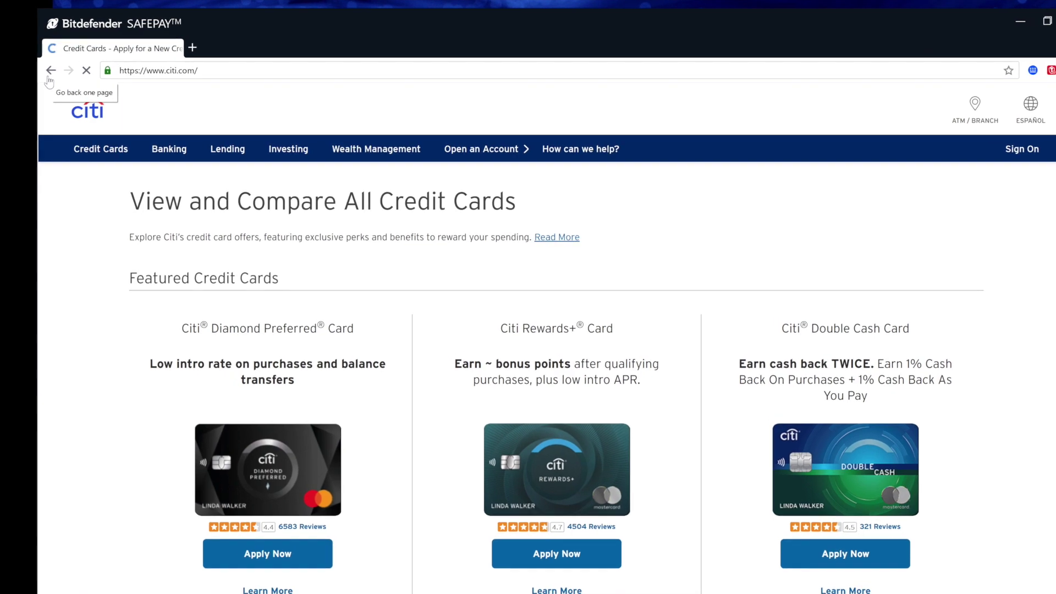
{"action": "left_click", "coordinate": [48, 74]}
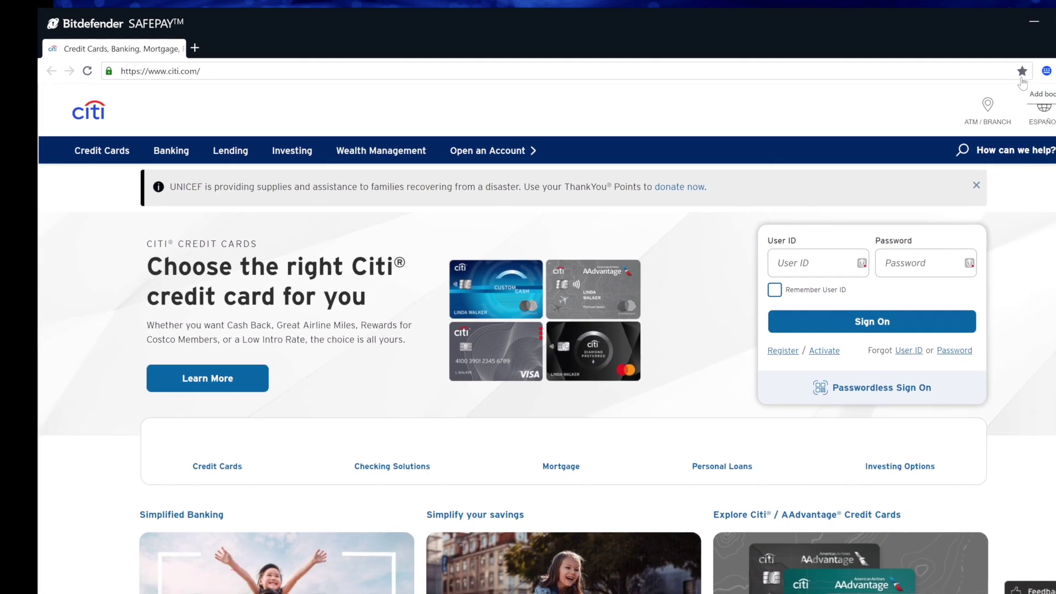
Step: Bookmark the Citi home page with its suggested name and URL, and close the Bookmarks tab
{"action": "left_click", "coordinate": [957, 75]}
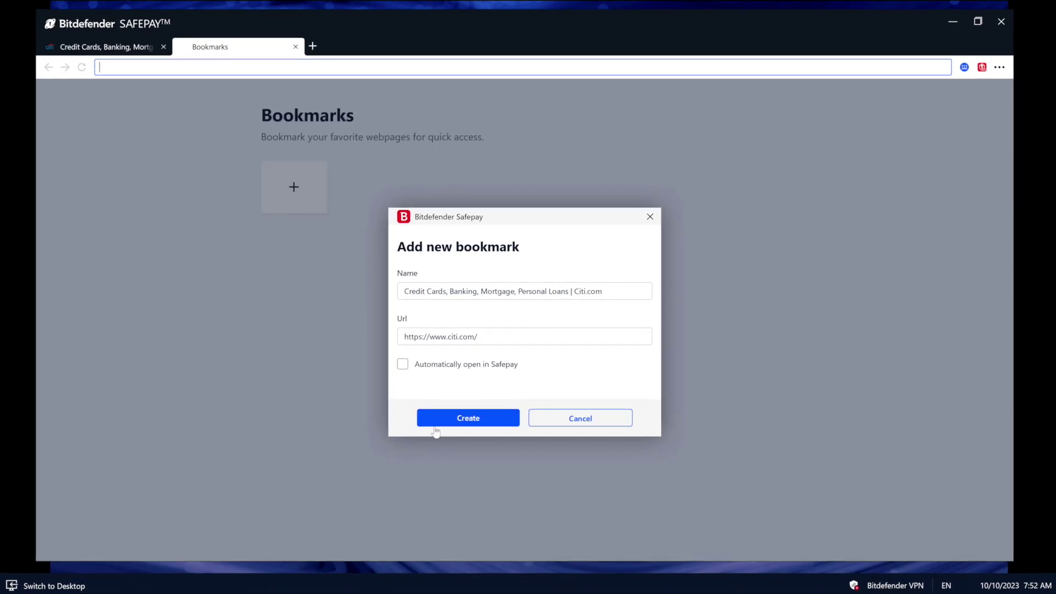
{"action": "left_click", "coordinate": [435, 421]}
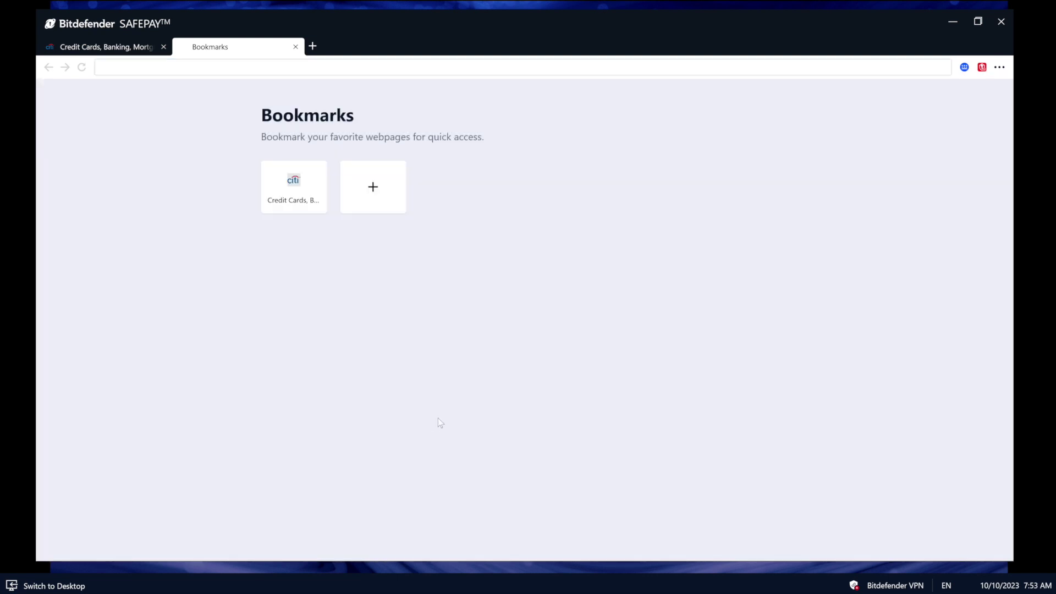
{"action": "key", "text": "ctrl+w"}
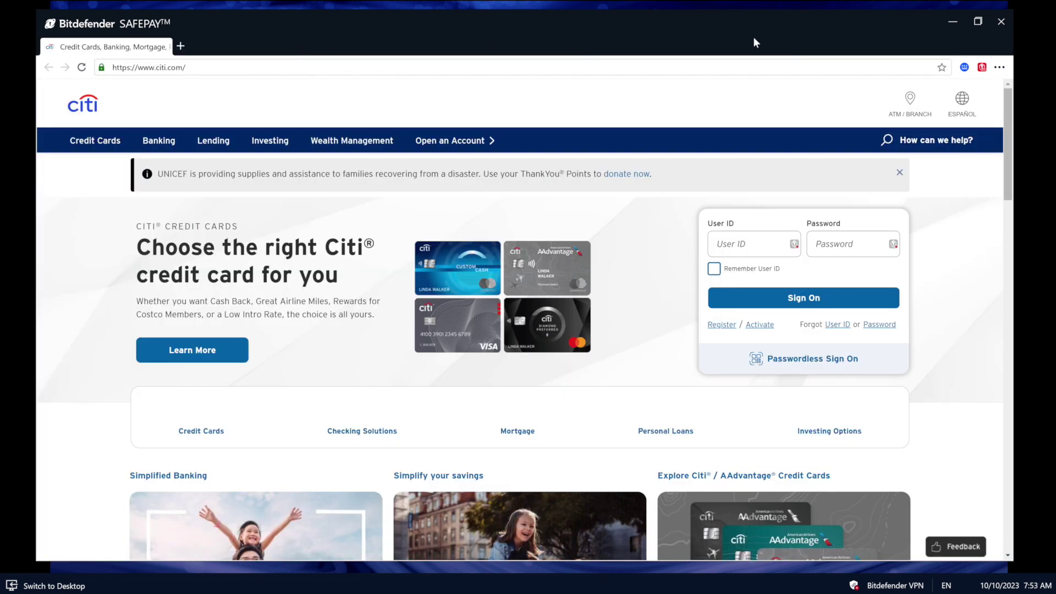
Step: Show and dismiss the virtual keyboard, and zoom the Citi page in to 110%
{"action": "left_click", "coordinate": [963, 69]}
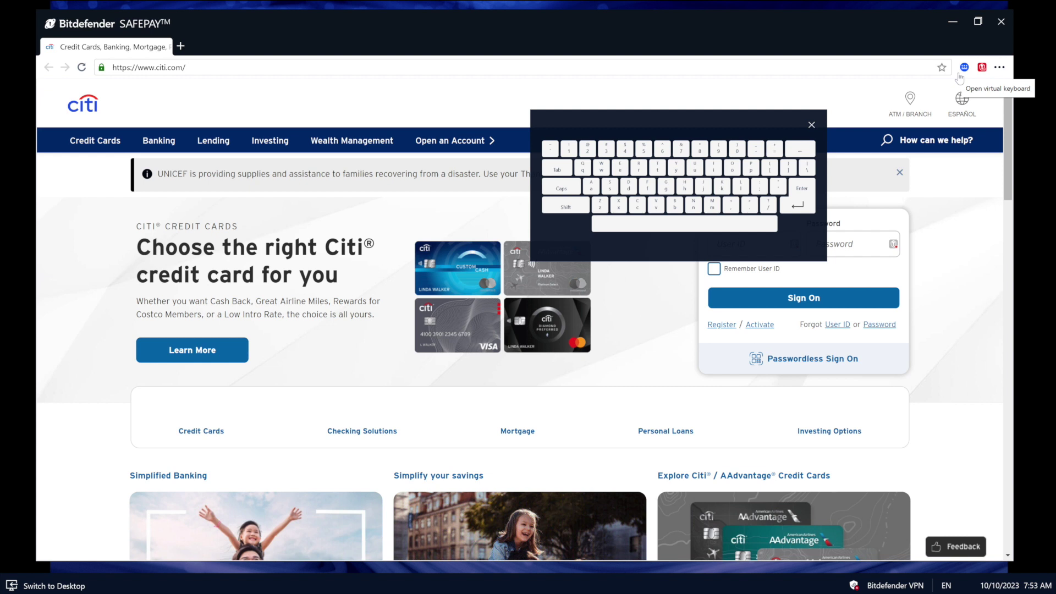
{"action": "left_click", "coordinate": [811, 125]}
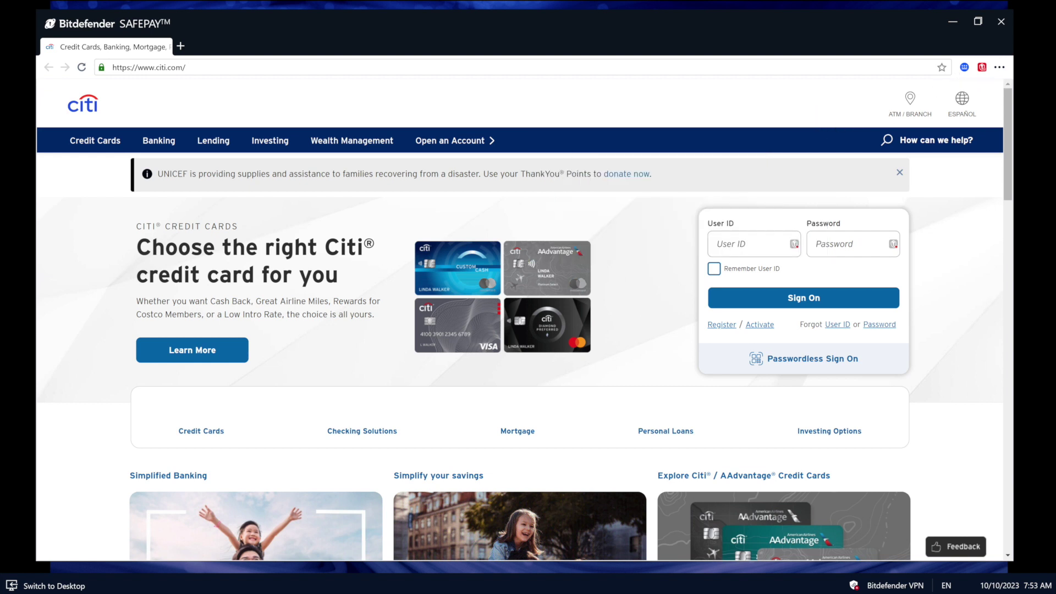
{"action": "left_click", "coordinate": [999, 67]}
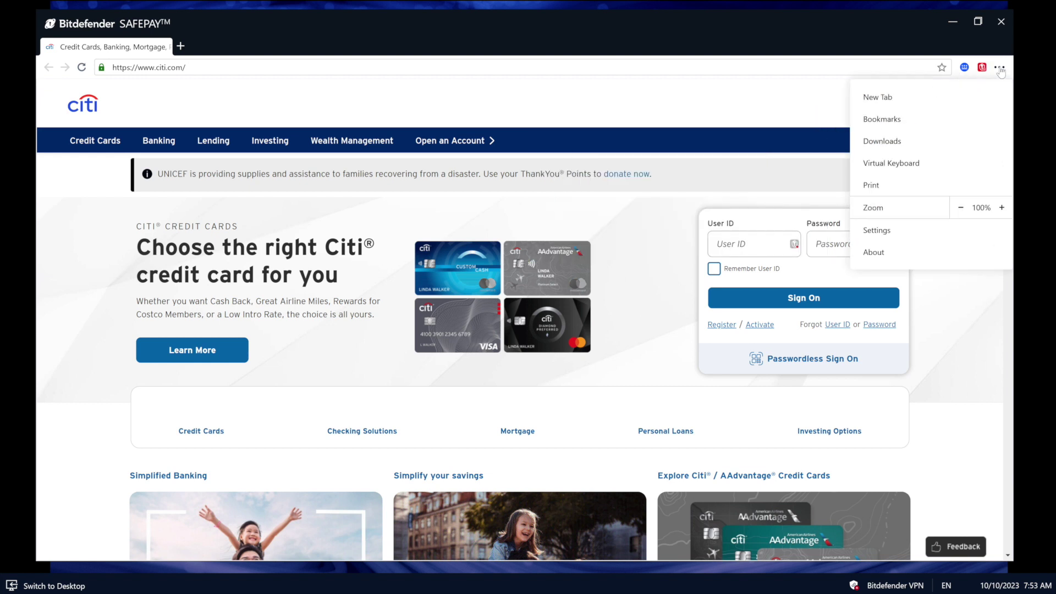
{"action": "left_click", "coordinate": [1002, 208]}
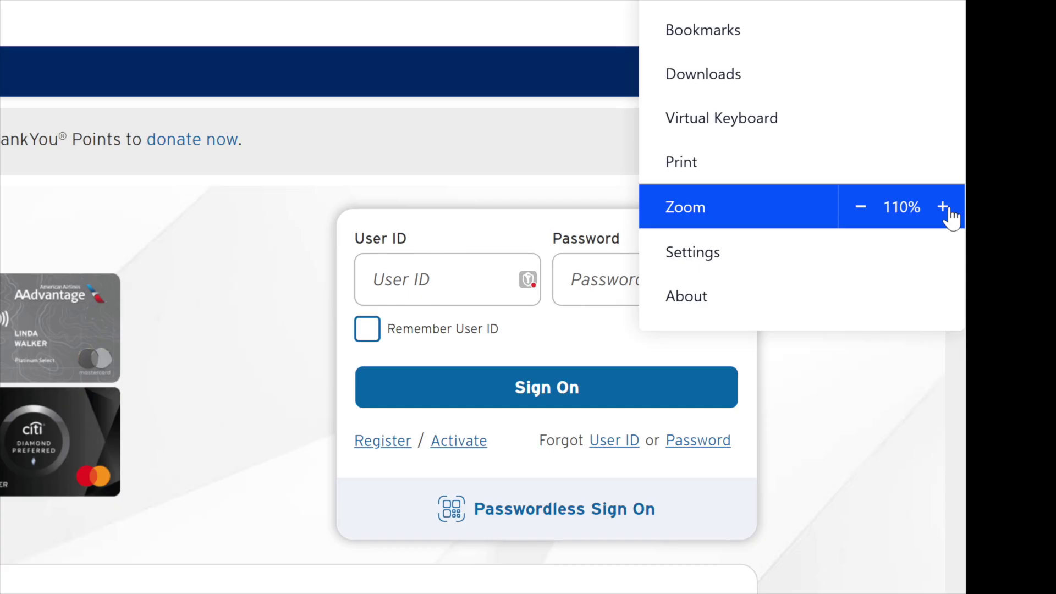
{"action": "key", "text": "Escape"}
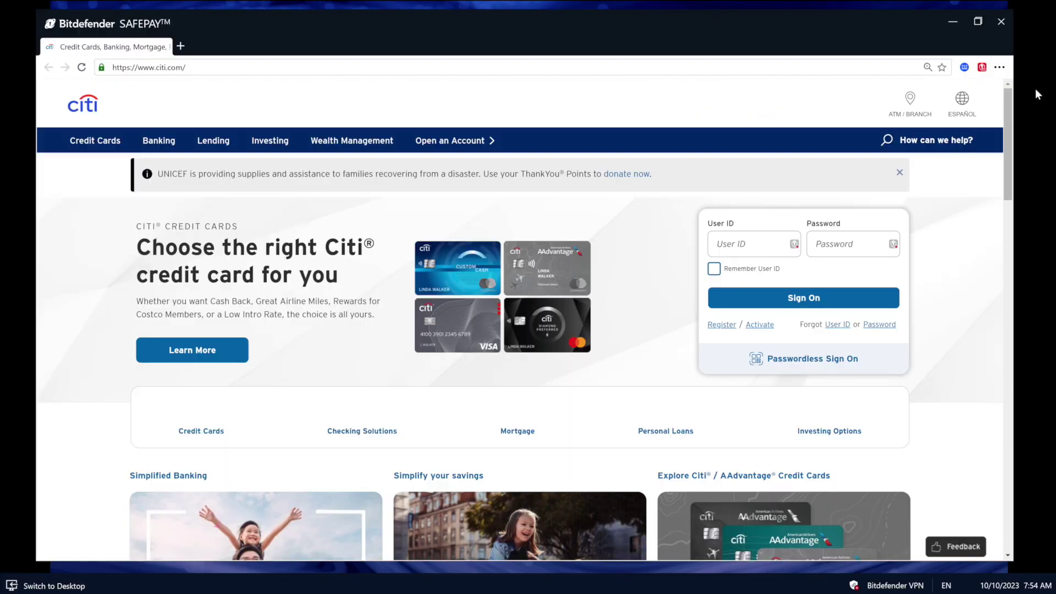
Step: Start printing the Citi home page at 100% zoom
{"action": "left_click", "coordinate": [999, 67]}
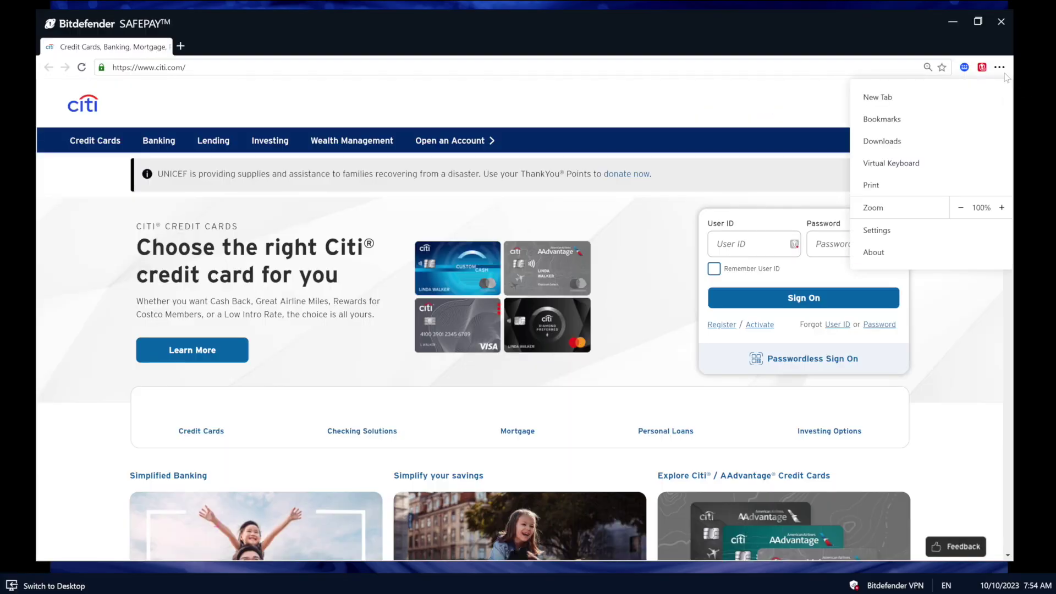
{"action": "left_click", "coordinate": [914, 189]}
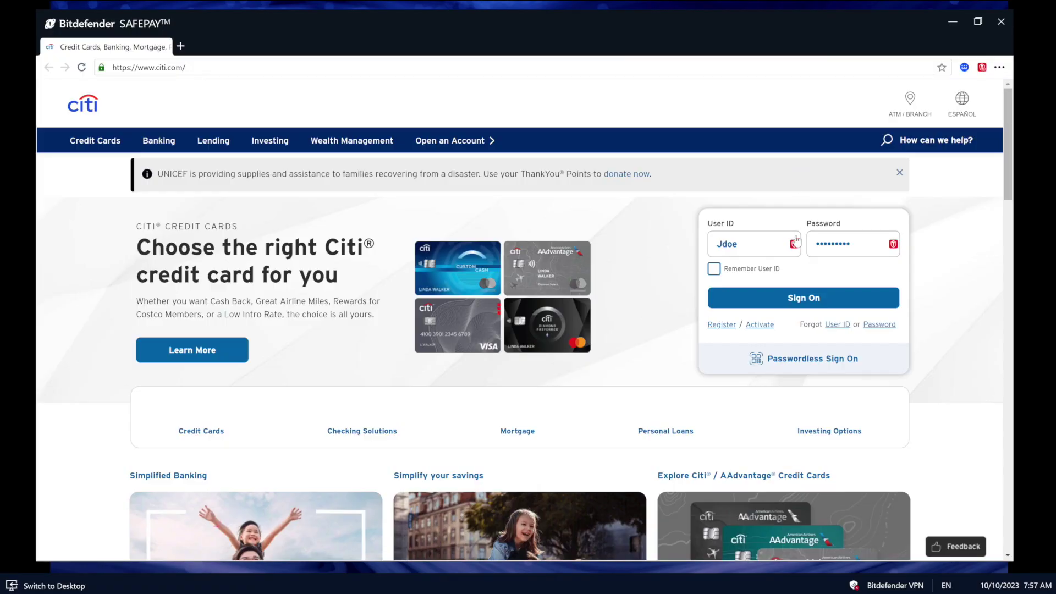
Step: Check the saved login suggestion for the Citi User ID field and view the Bitdefender Password Manager accounts page
{"action": "left_click", "coordinate": [795, 245]}
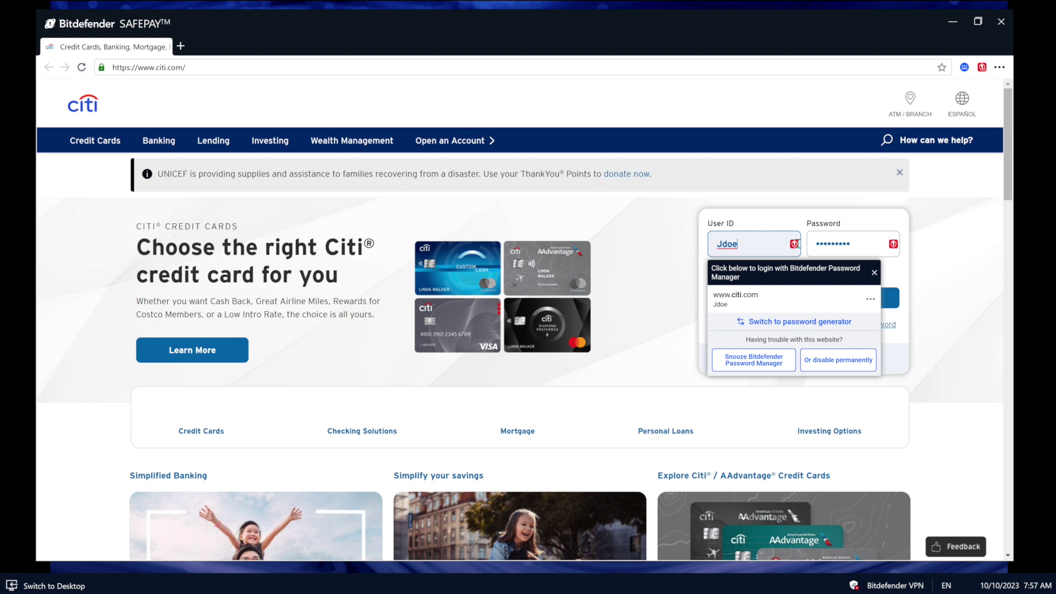
{"action": "left_click", "coordinate": [798, 245]}
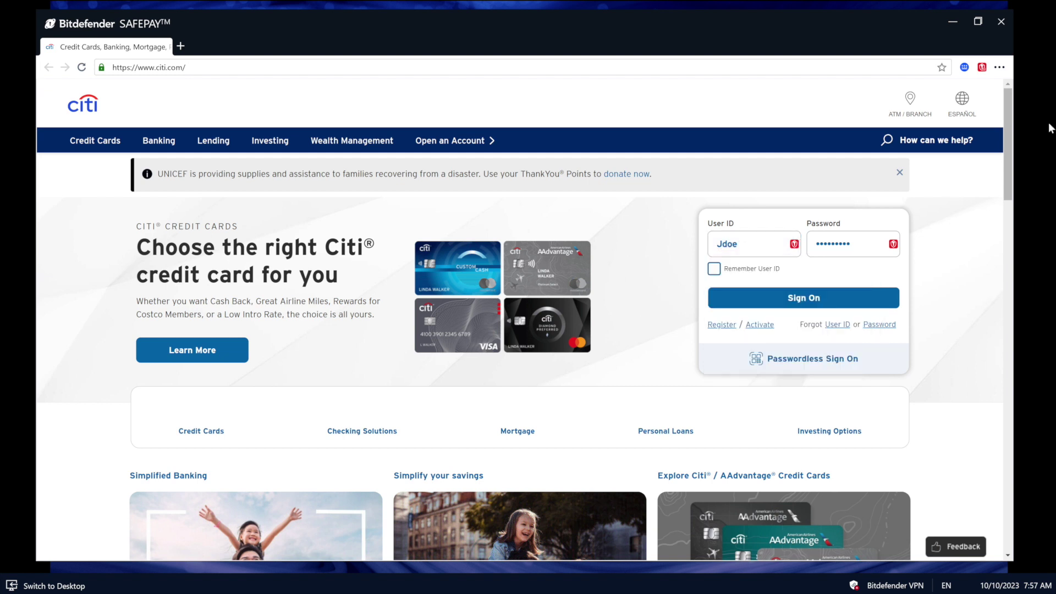
{"action": "left_click", "coordinate": [982, 72]}
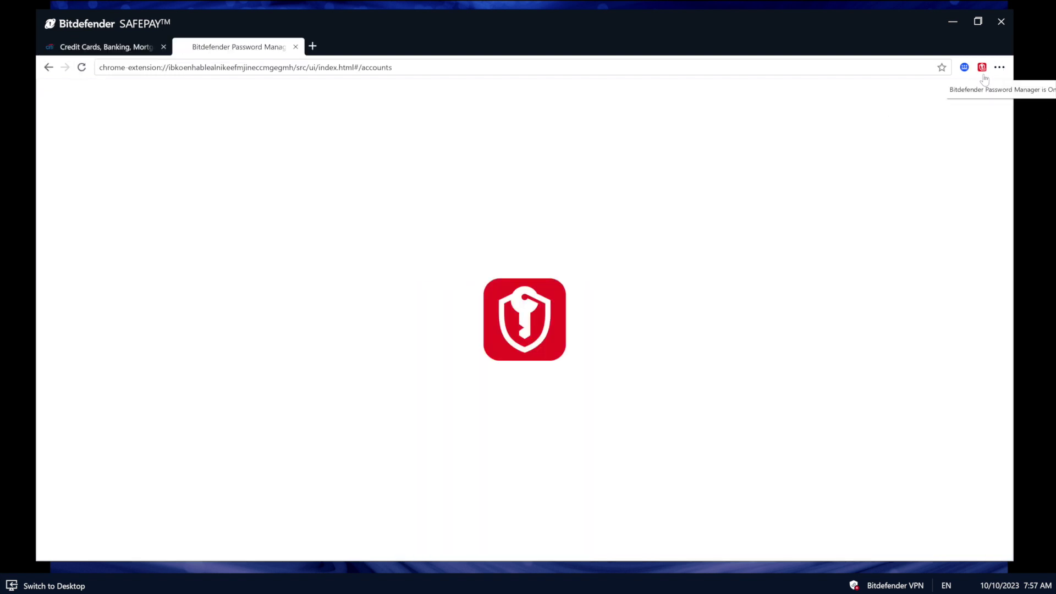
{"action": "key", "text": "ctrl+w"}
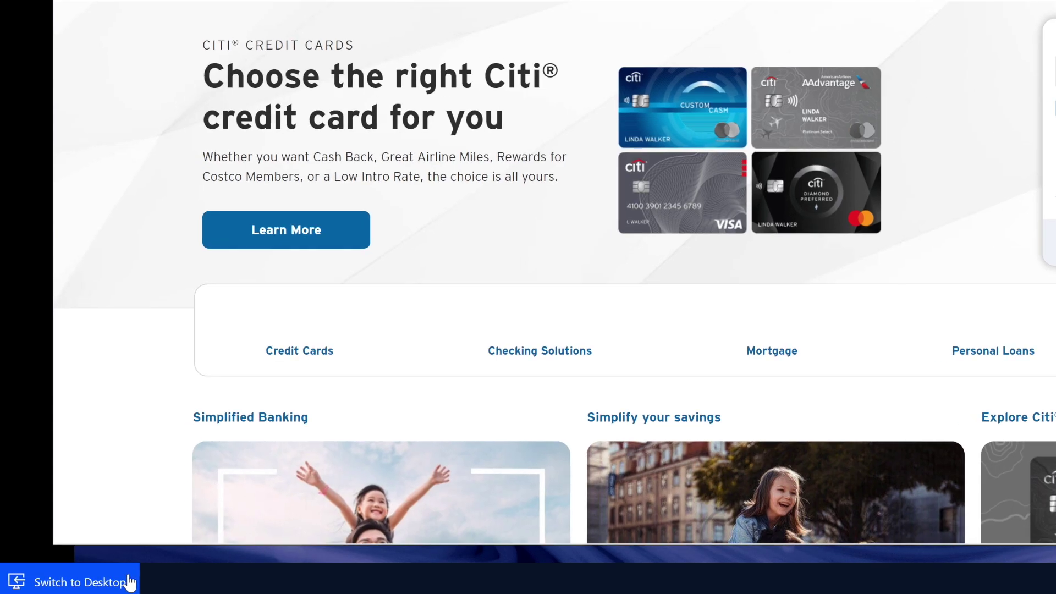
Step: Switch to the Windows desktop and return to Bitdefender Safepay
{"action": "left_click", "coordinate": [117, 583]}
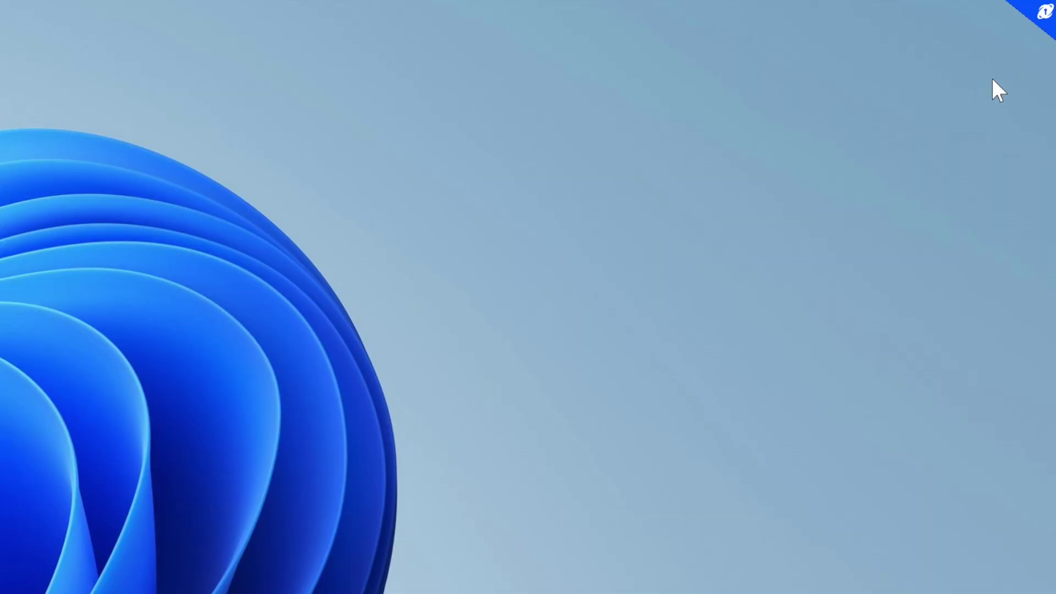
{"action": "left_click", "coordinate": [1041, 23]}
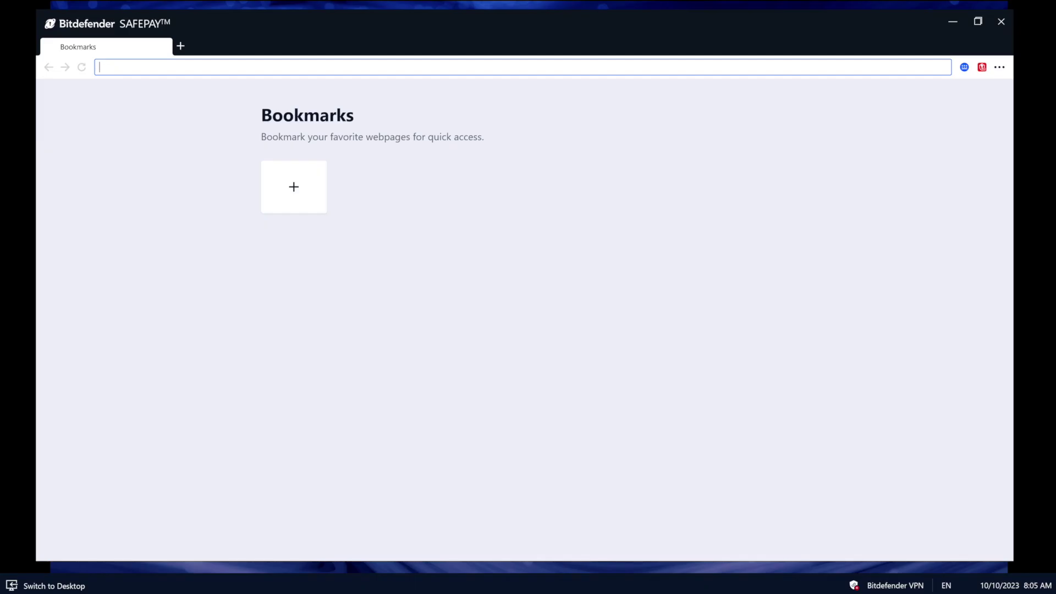
{"action": "type", "text": "www.citi.com"}
{"action": "key", "text": "Return"}
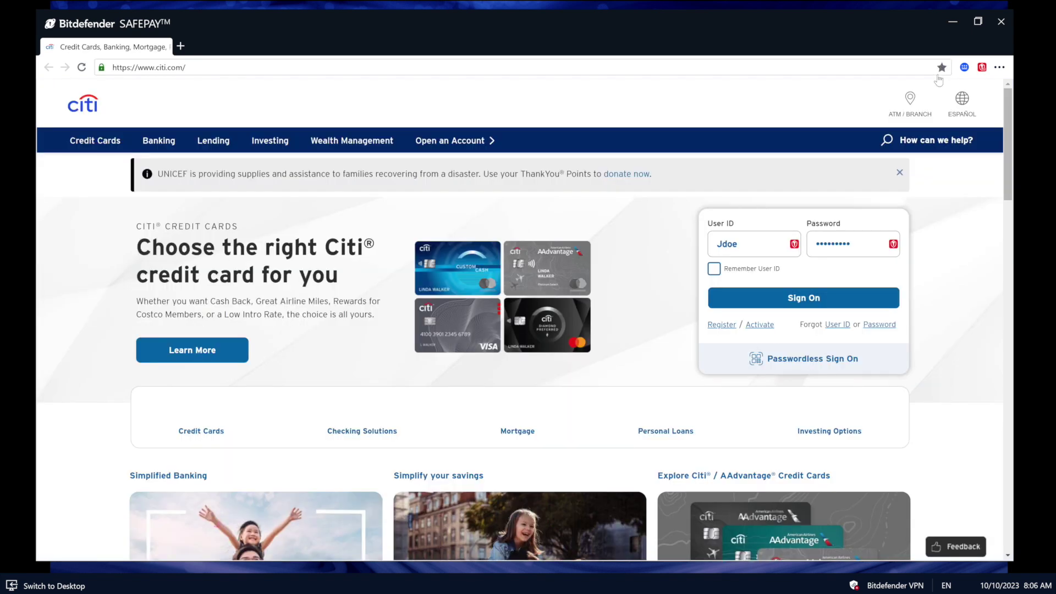
{"action": "left_click", "coordinate": [941, 69]}
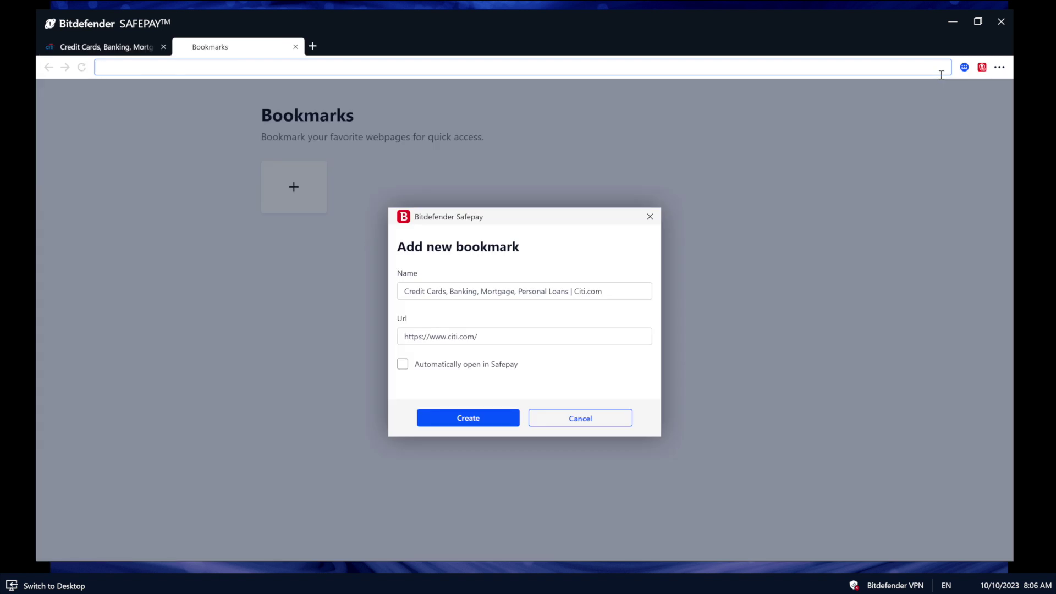
{"action": "left_click", "coordinate": [403, 365]}
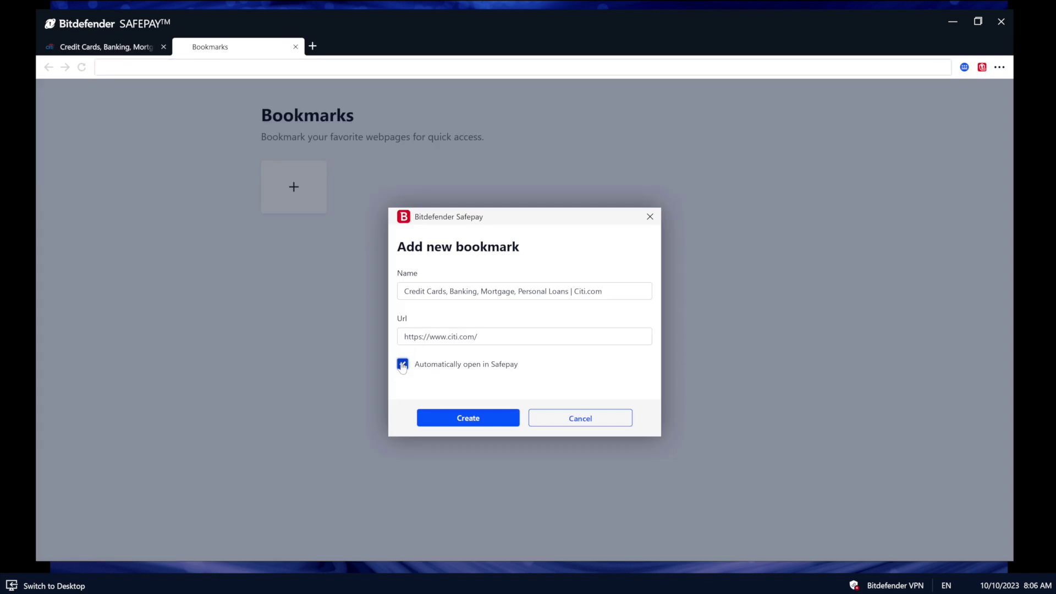
{"action": "left_click", "coordinate": [423, 423]}
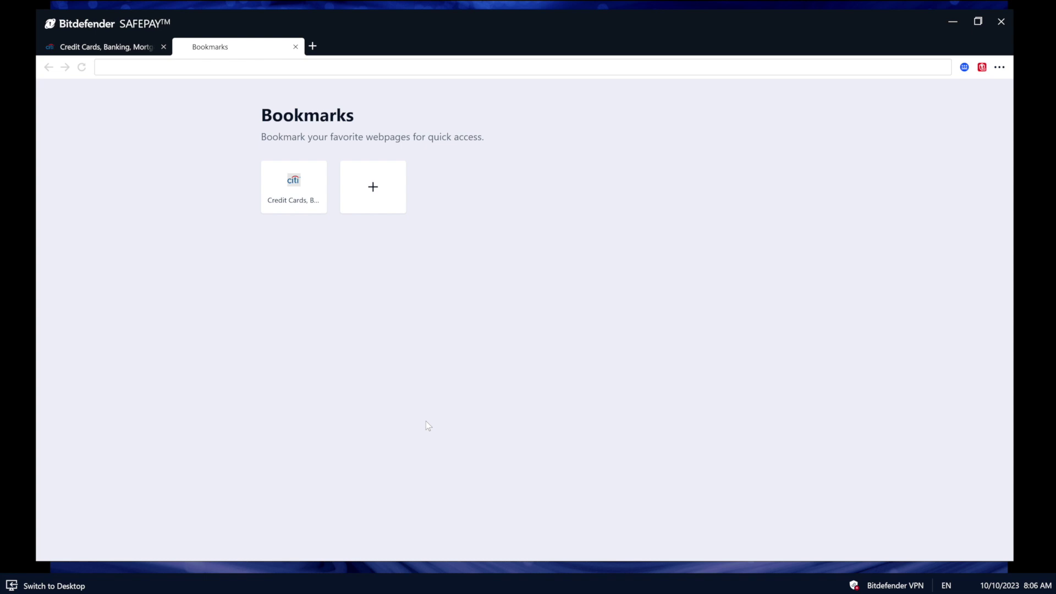
{"action": "left_click", "coordinate": [374, 201]}
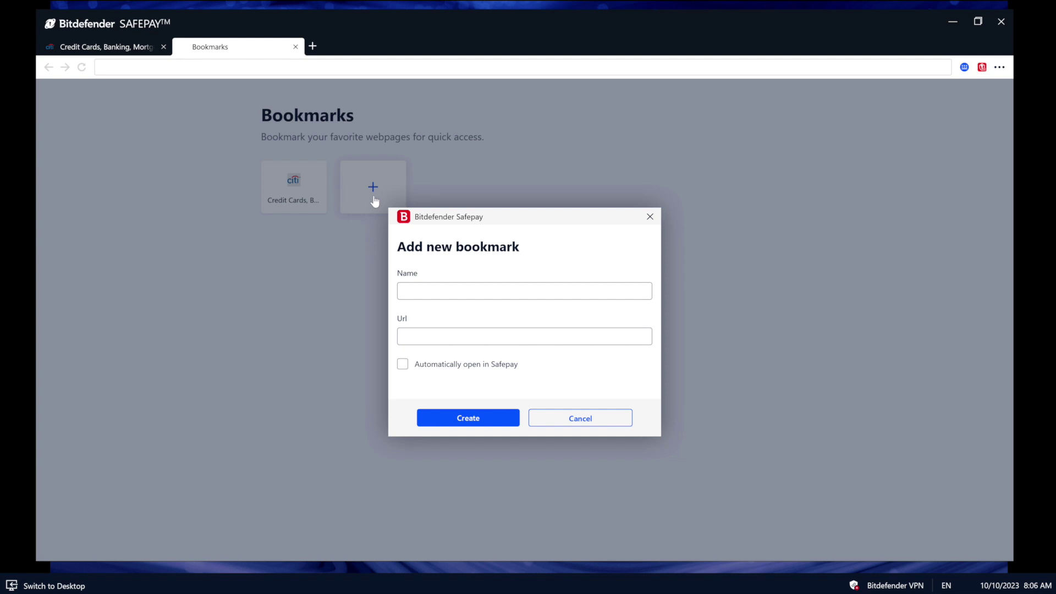
{"action": "left_click", "coordinate": [529, 295]}
{"action": "type", "text": "Bank of Amer"}
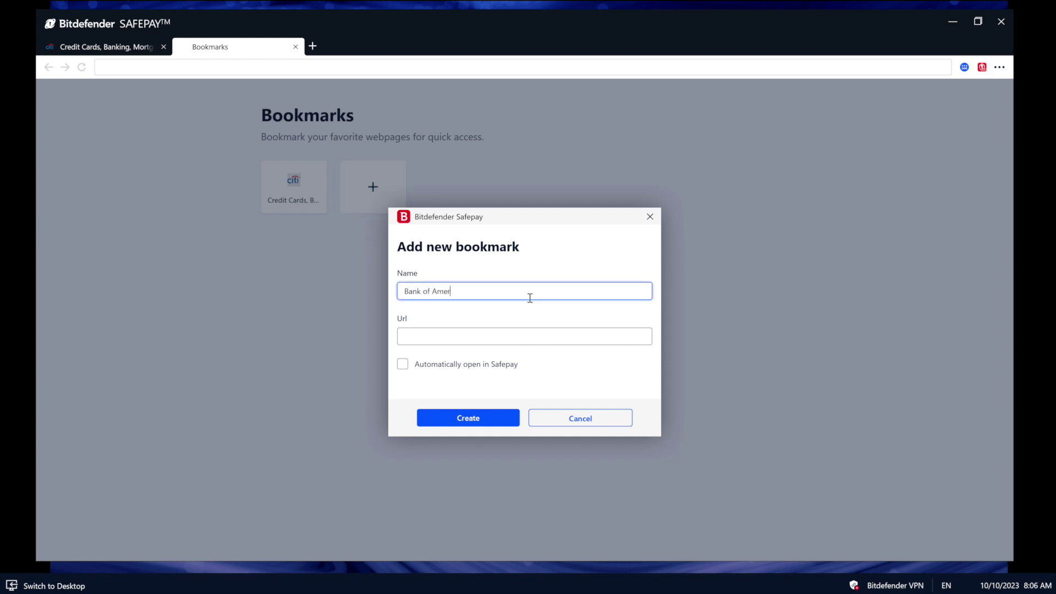
{"action": "type", "text": "ica"}
{"action": "left_click", "coordinate": [525, 332]}
{"action": "type", "text": "www"}
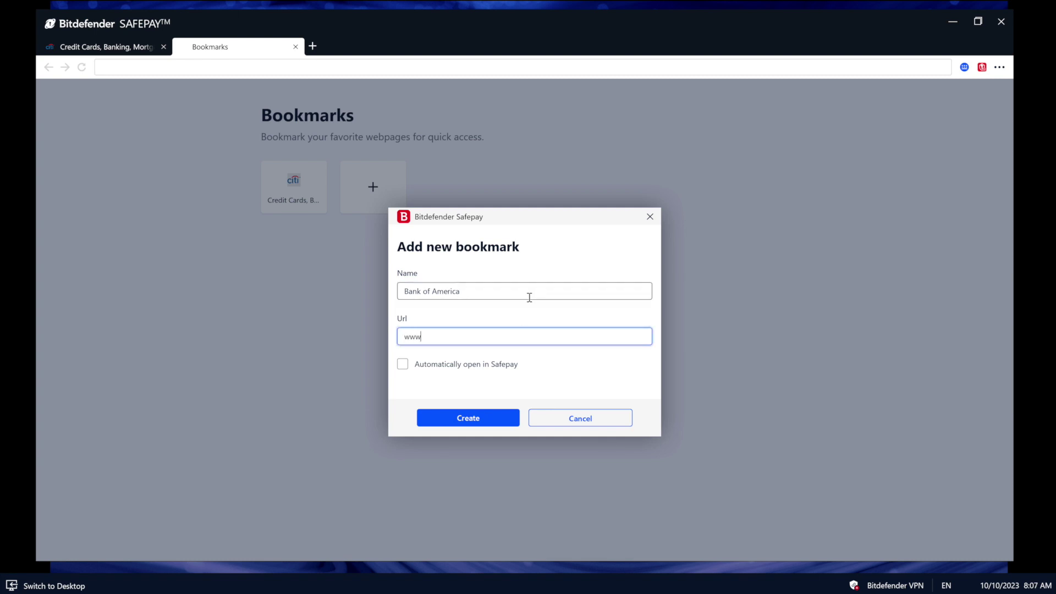
{"action": "type", "text": ".bankofamerica.com"}
{"action": "left_click", "coordinate": [402, 367]}
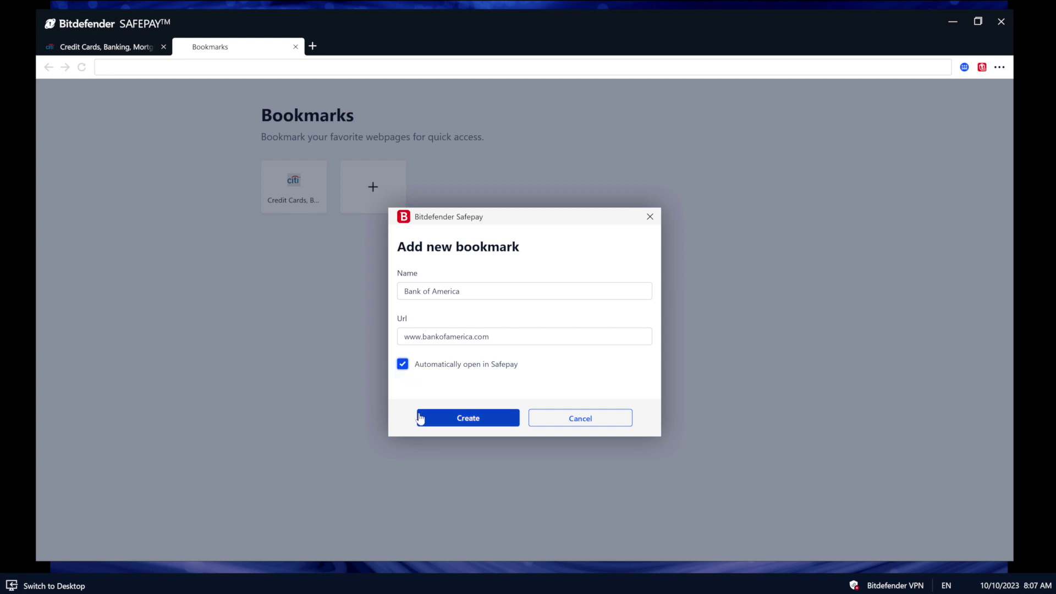
{"action": "left_click", "coordinate": [420, 418]}
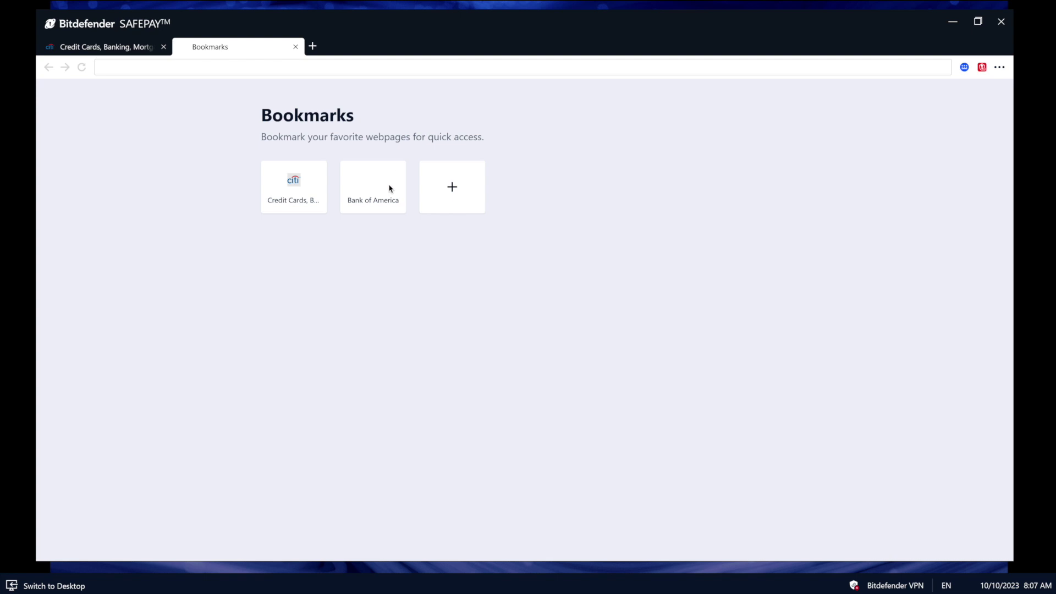
Step: Show the editing options of the Bank of America bookmark and open its website
{"action": "left_click", "coordinate": [387, 190]}
{"action": "left_click", "coordinate": [399, 166]}
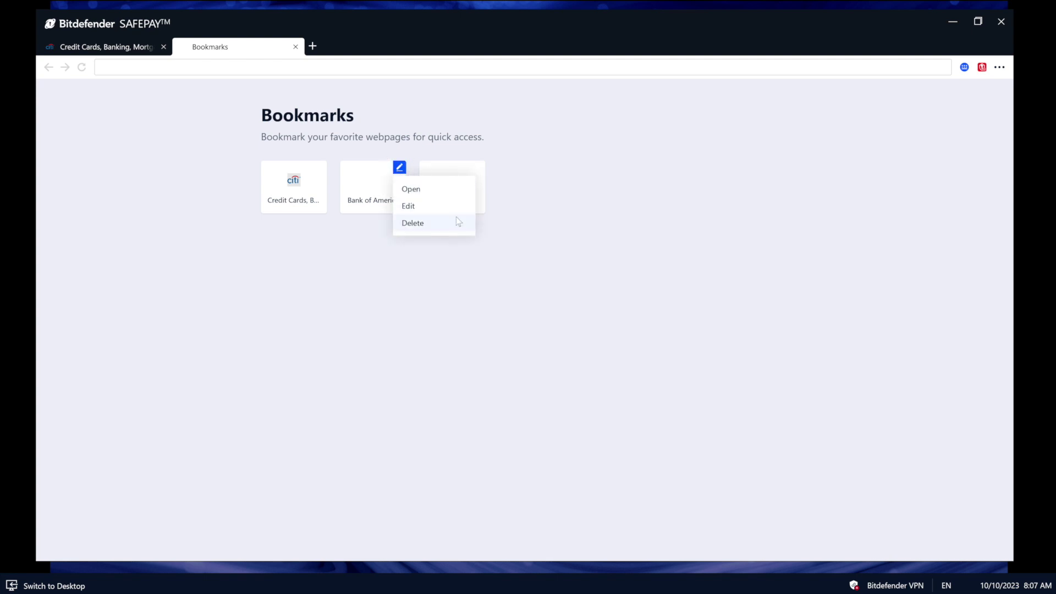
{"action": "left_click", "coordinate": [371, 198]}
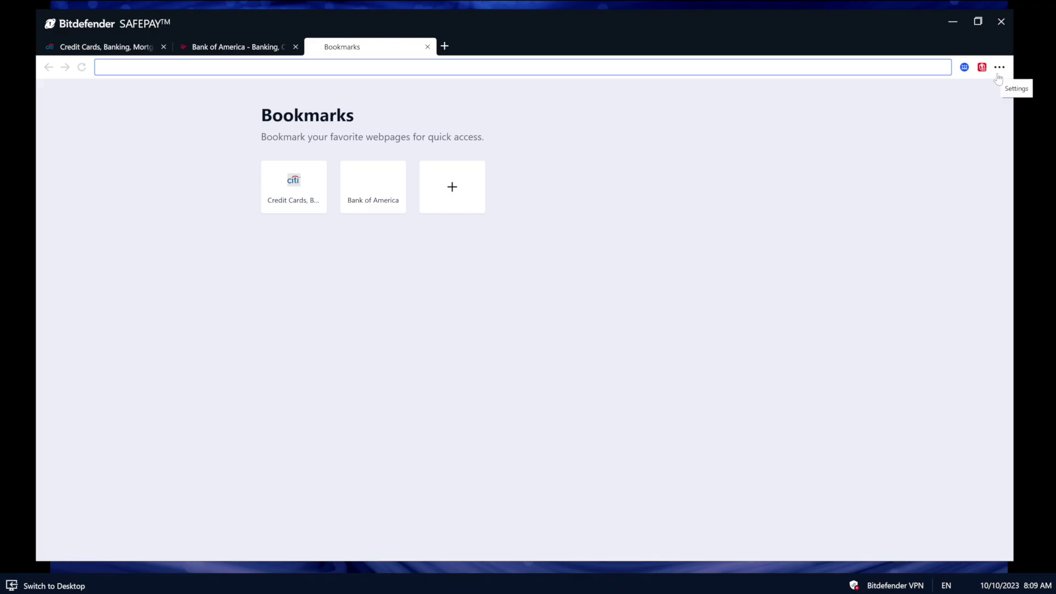
Step: Open the Safepay settings and delete the domain rule for bankofamerica.com
{"action": "left_click", "coordinate": [999, 68]}
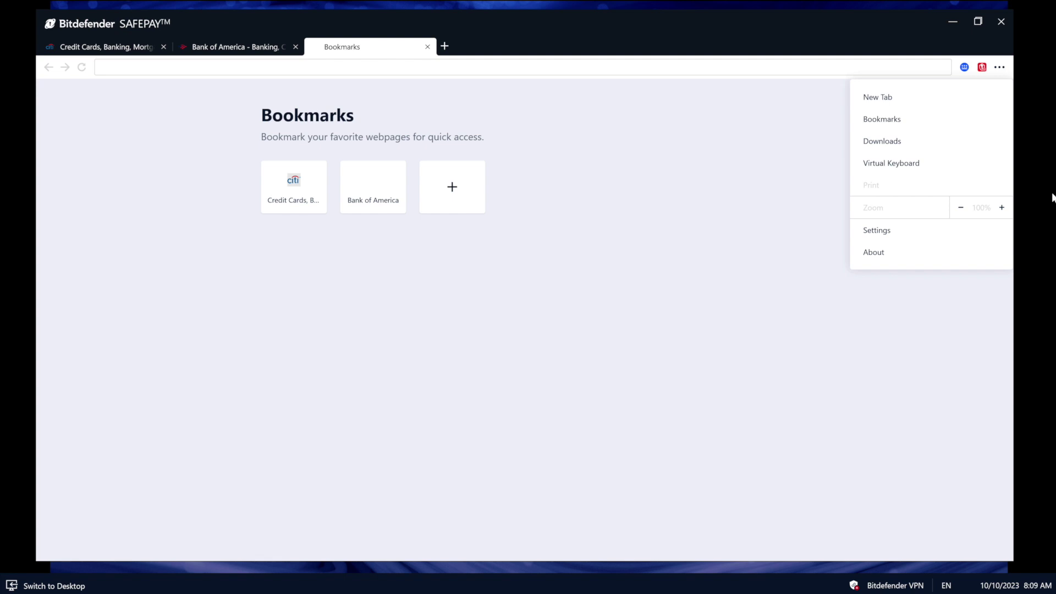
{"action": "left_click", "coordinate": [912, 232]}
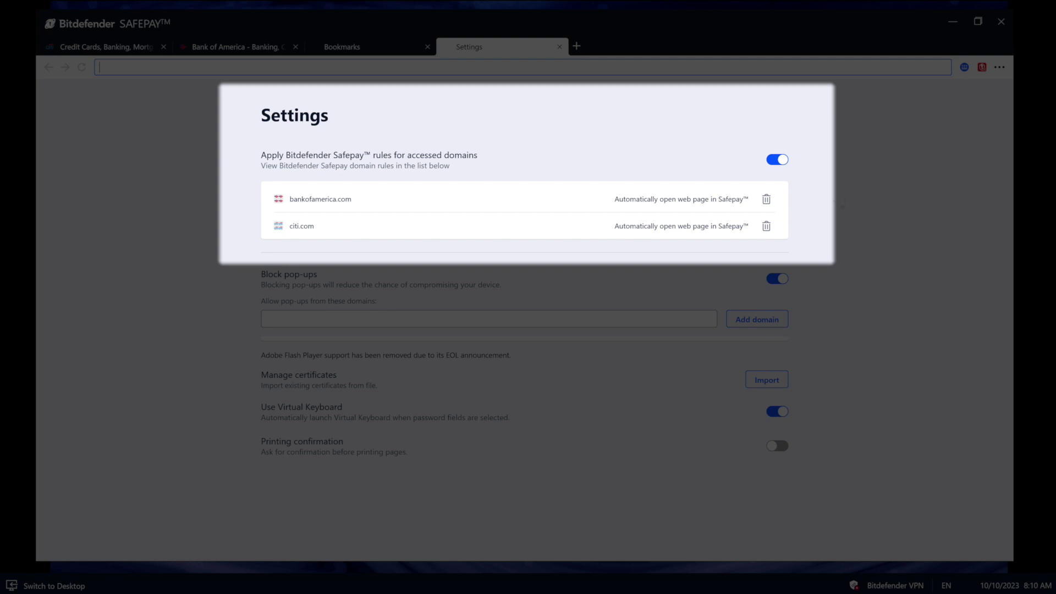
{"action": "left_click", "coordinate": [767, 200]}
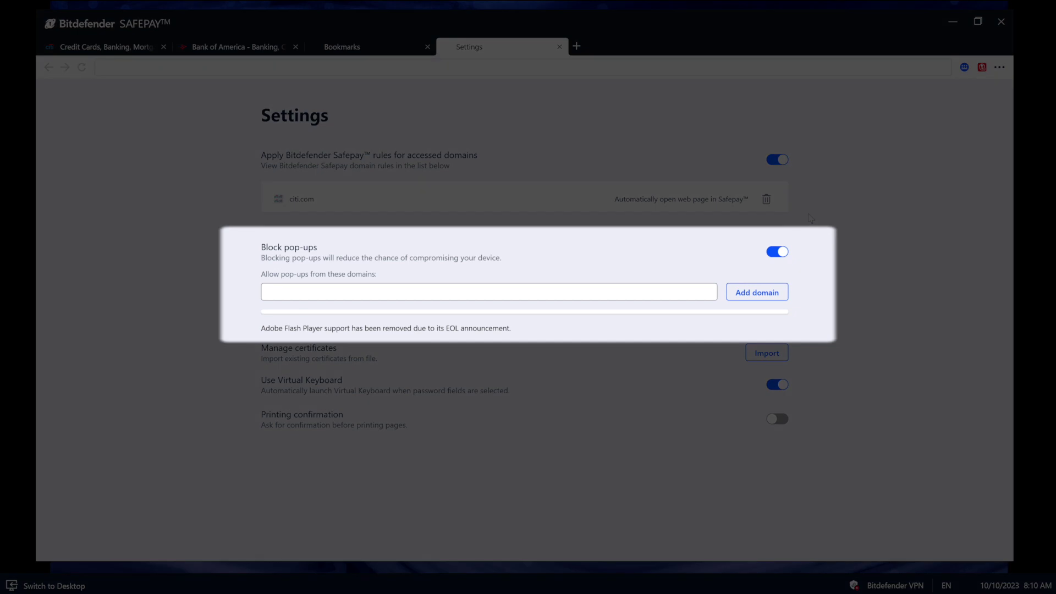
Step: Turn pop-up blocking off and back on
{"action": "left_click", "coordinate": [773, 260]}
{"action": "left_click", "coordinate": [773, 260]}
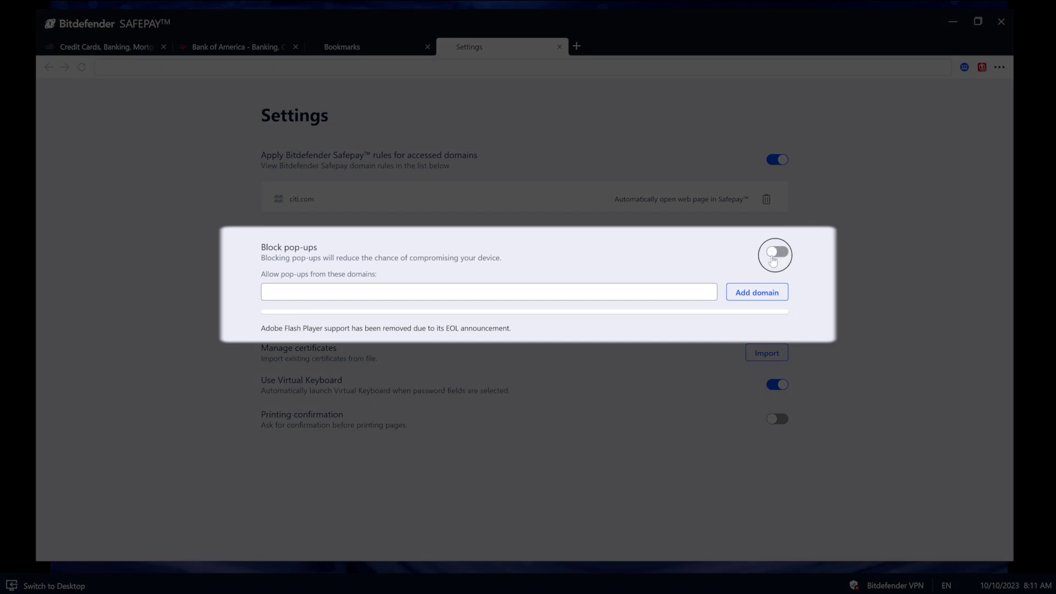
Step: Add citi.com to the domains that are allowed to show pop-ups
{"action": "left_click", "coordinate": [704, 289]}
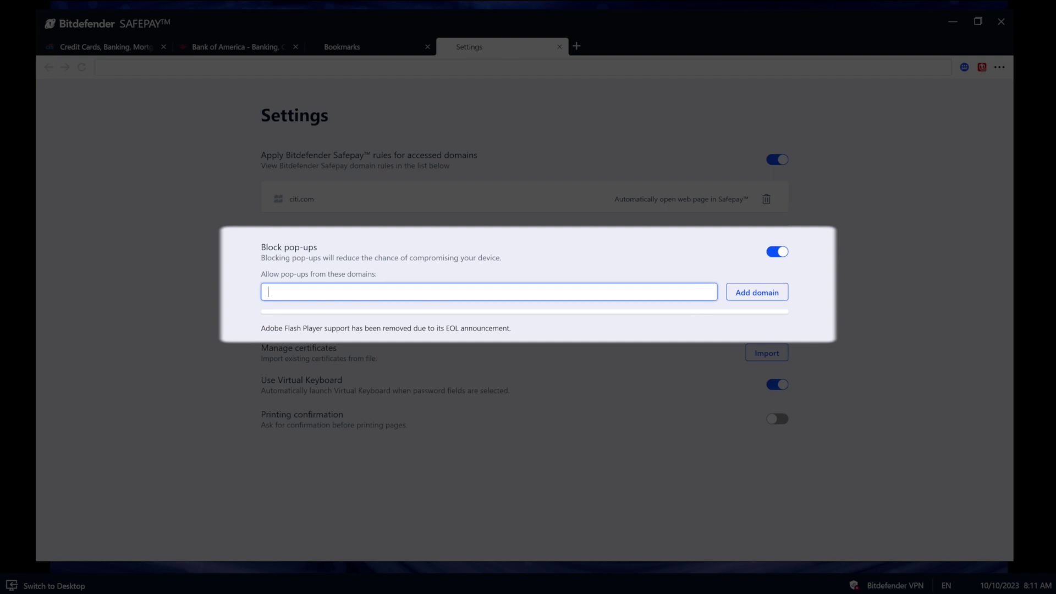
{"action": "type", "text": "citi.com"}
{"action": "left_click", "coordinate": [730, 298]}
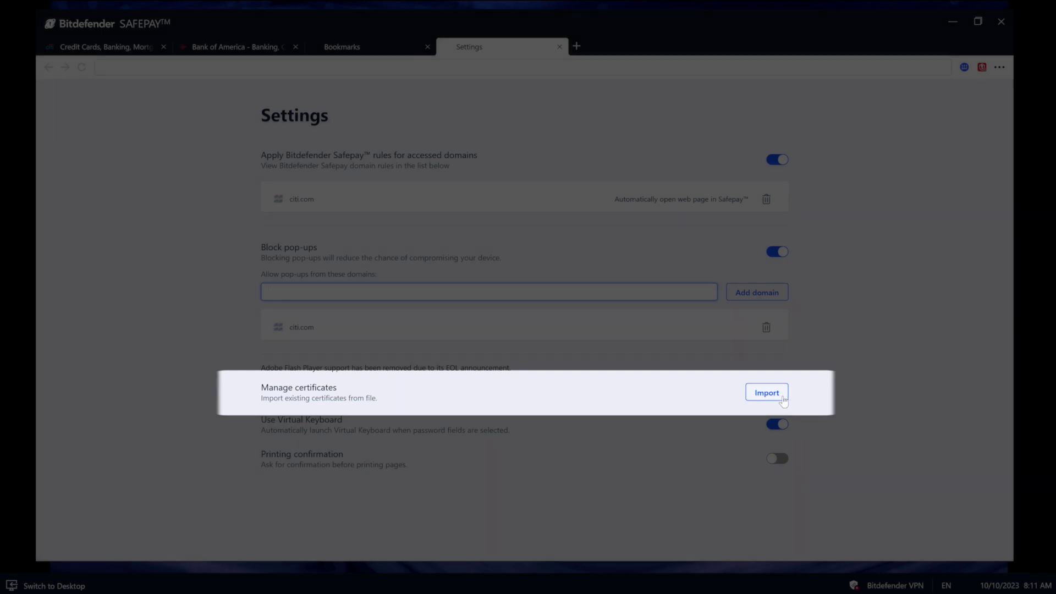
Step: Start the certificate import wizard and browse for the certificate file to import
{"action": "left_click", "coordinate": [787, 394]}
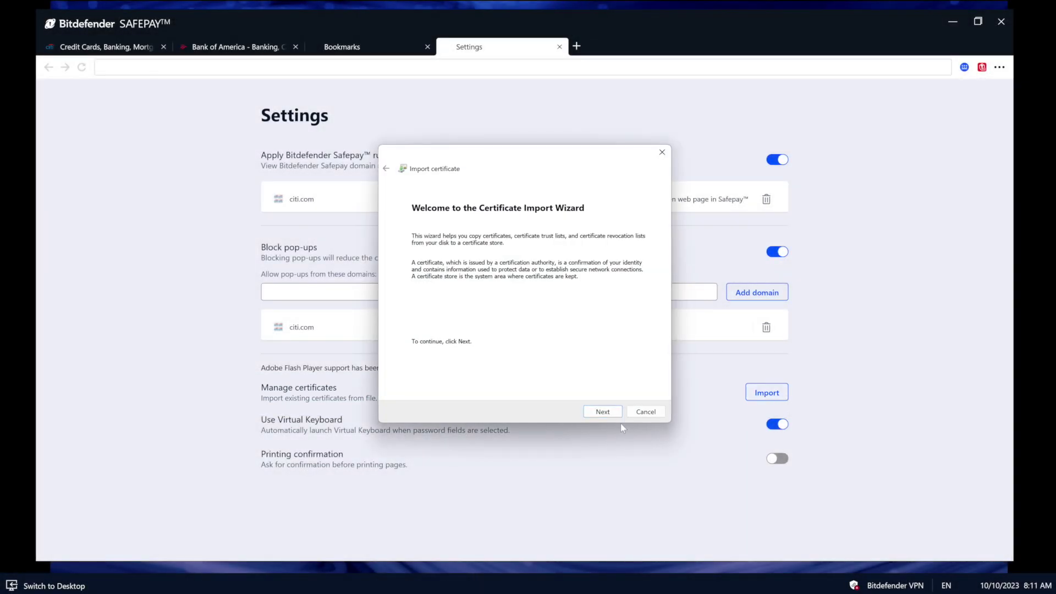
{"action": "left_click", "coordinate": [605, 411]}
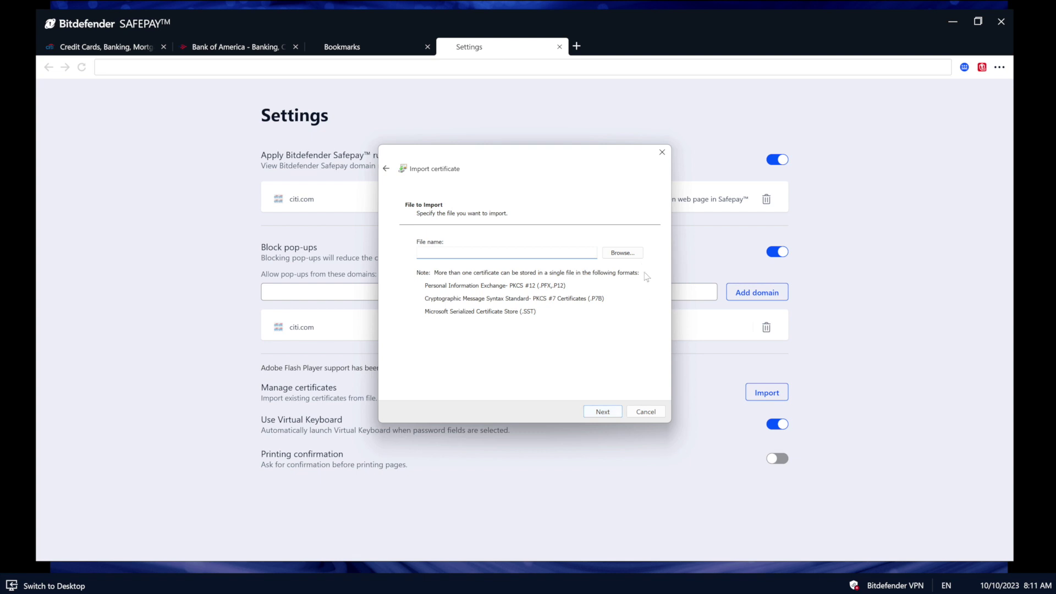
{"action": "left_click", "coordinate": [623, 252]}
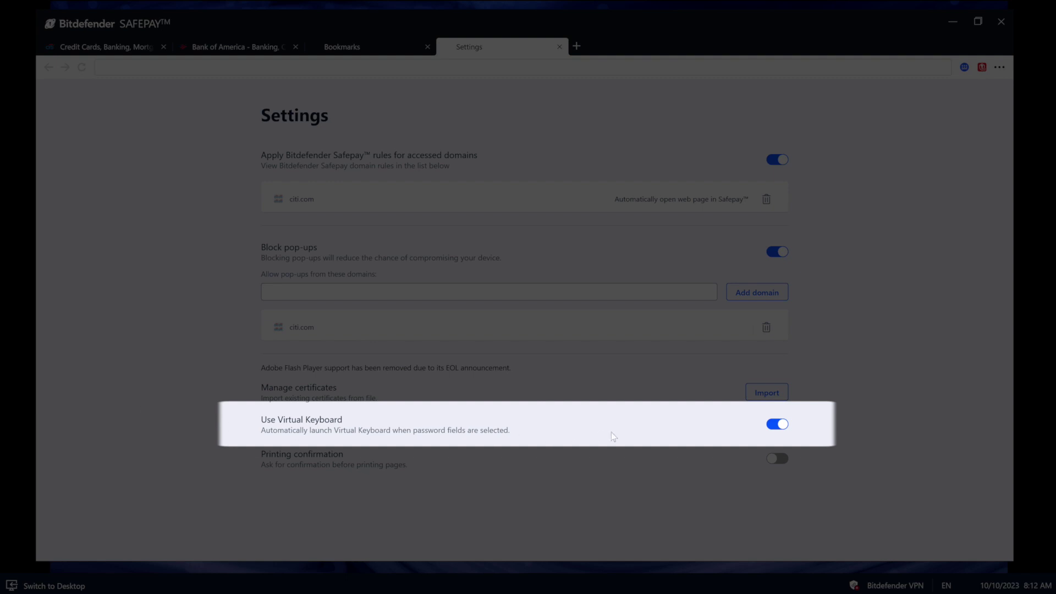
Step: Turn automatic Virtual Keyboard launching off and back on, and switch on confirmation before printing pages
{"action": "left_click", "coordinate": [769, 427]}
{"action": "left_click", "coordinate": [768, 426]}
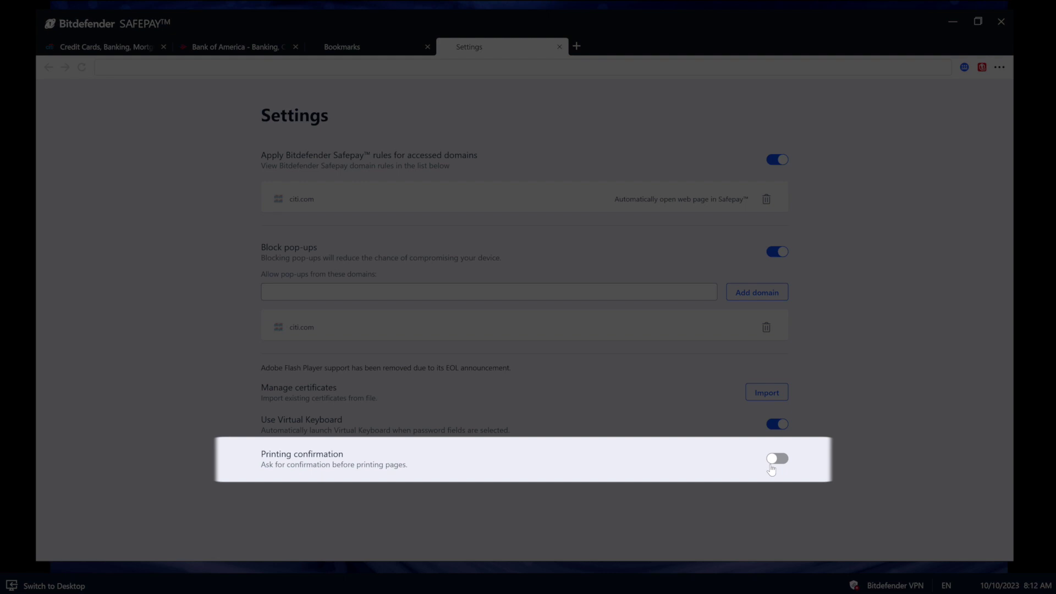
{"action": "left_click", "coordinate": [771, 468]}
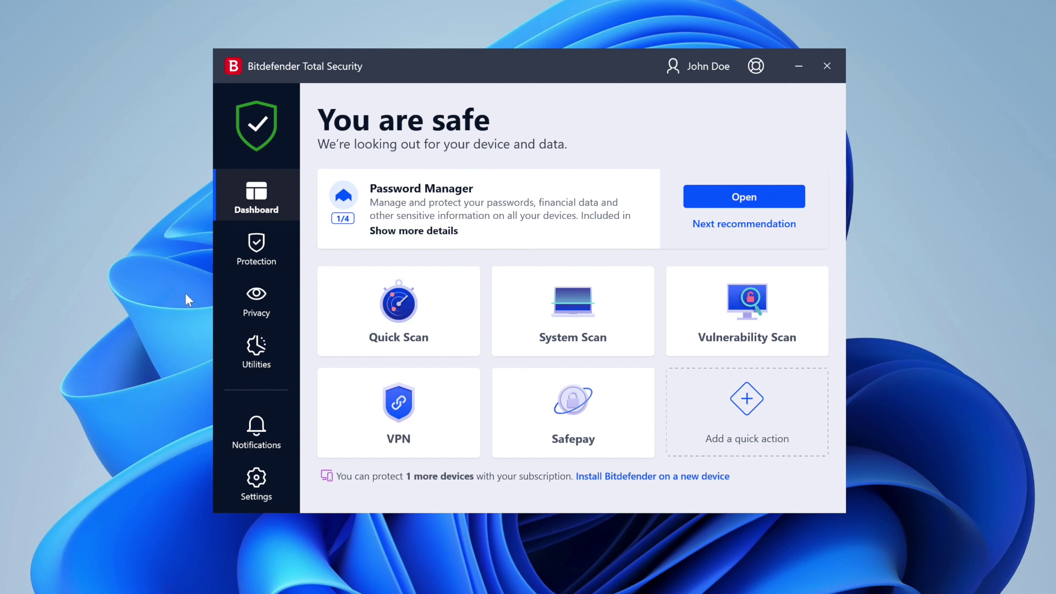
Step: Switch to Bitdefender Total Security, open the Safepay settings among the privacy features and turn off Safepay notifications
{"action": "left_click", "coordinate": [221, 308]}
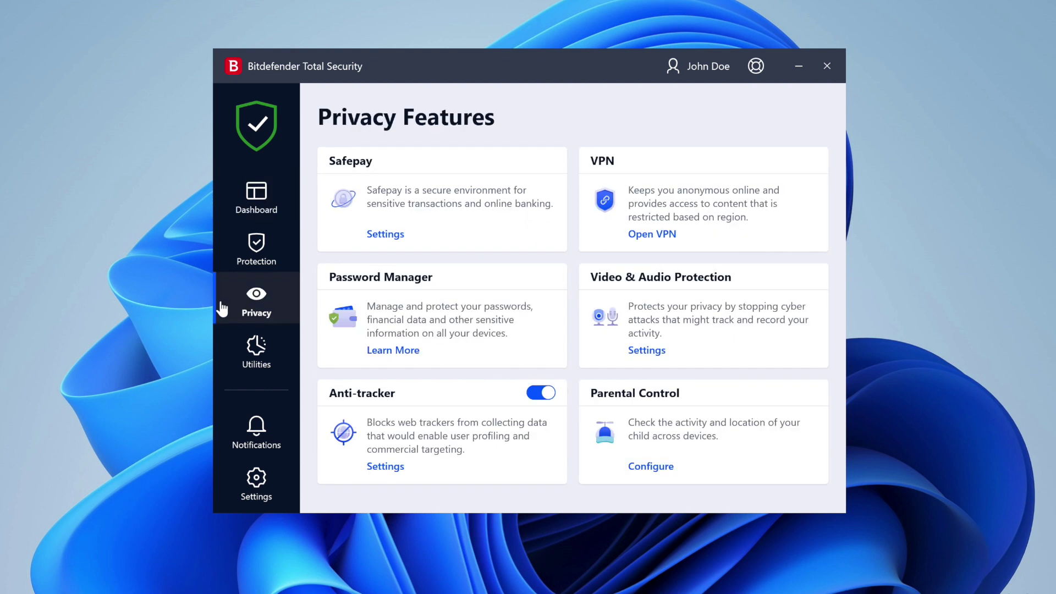
{"action": "left_click", "coordinate": [401, 243]}
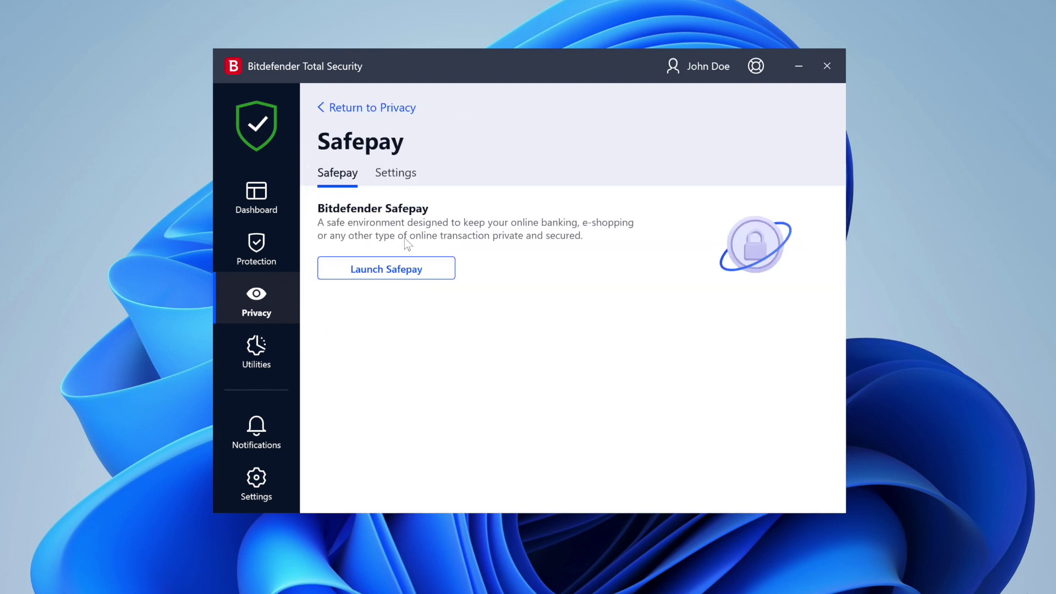
{"action": "left_click", "coordinate": [410, 190]}
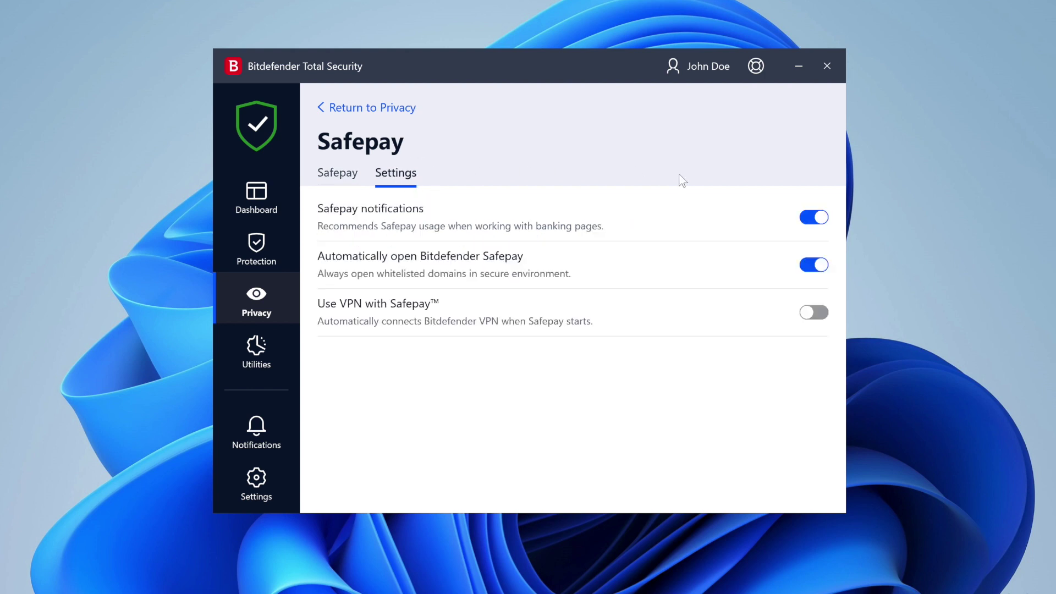
{"action": "left_click", "coordinate": [817, 219]}
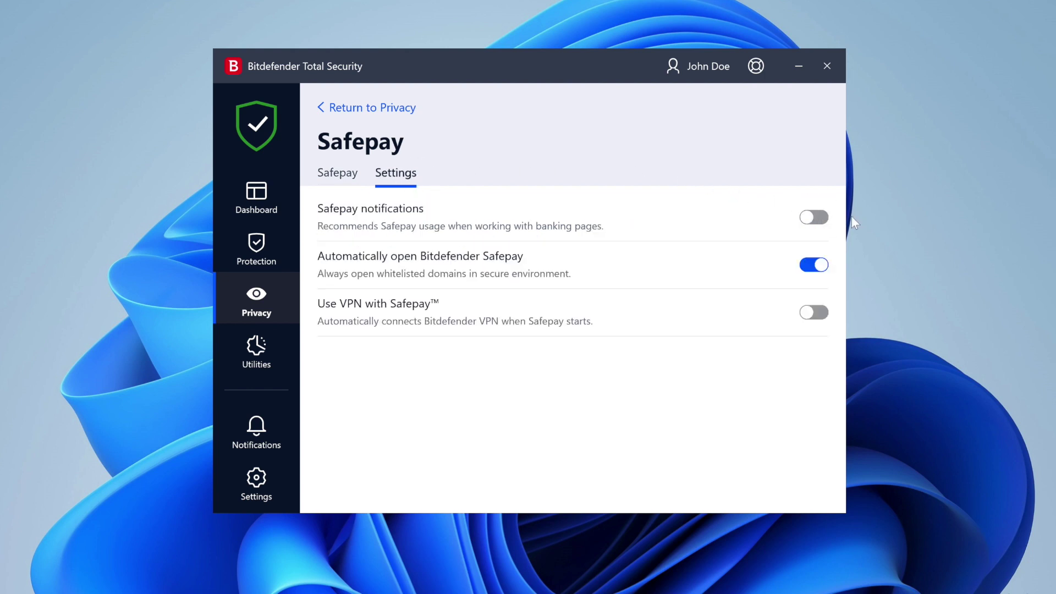